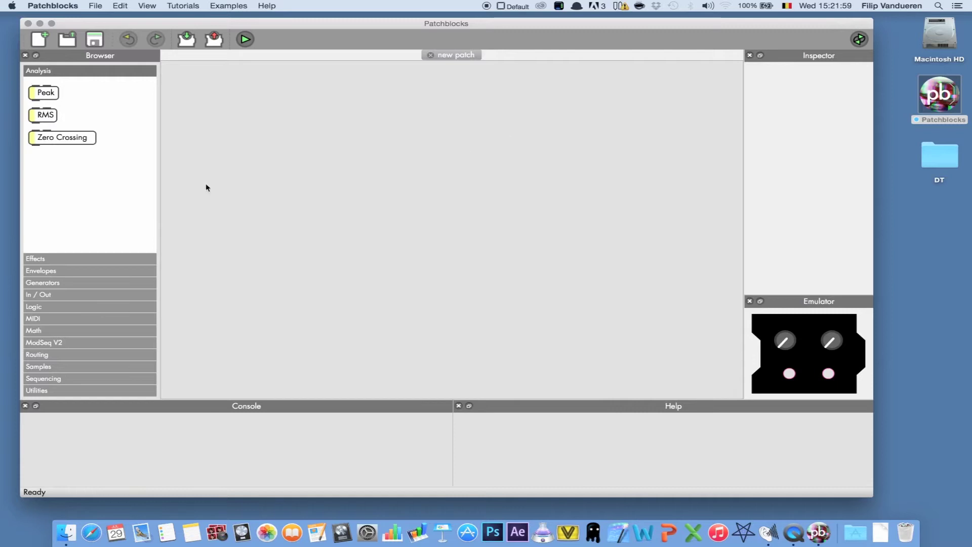
Step: Add an Audio Output block from the In / Out category near the patch centre
click(65, 259)
click(59, 270)
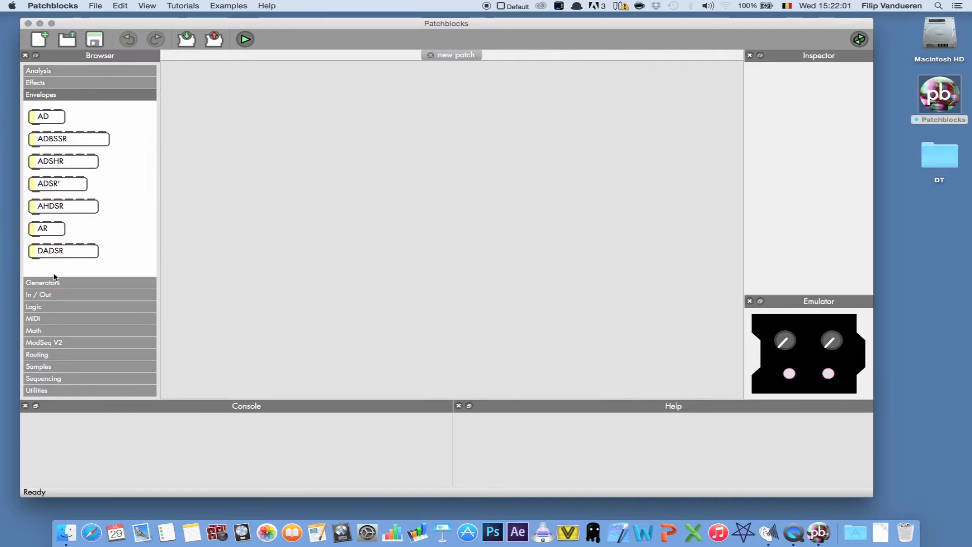
click(51, 291)
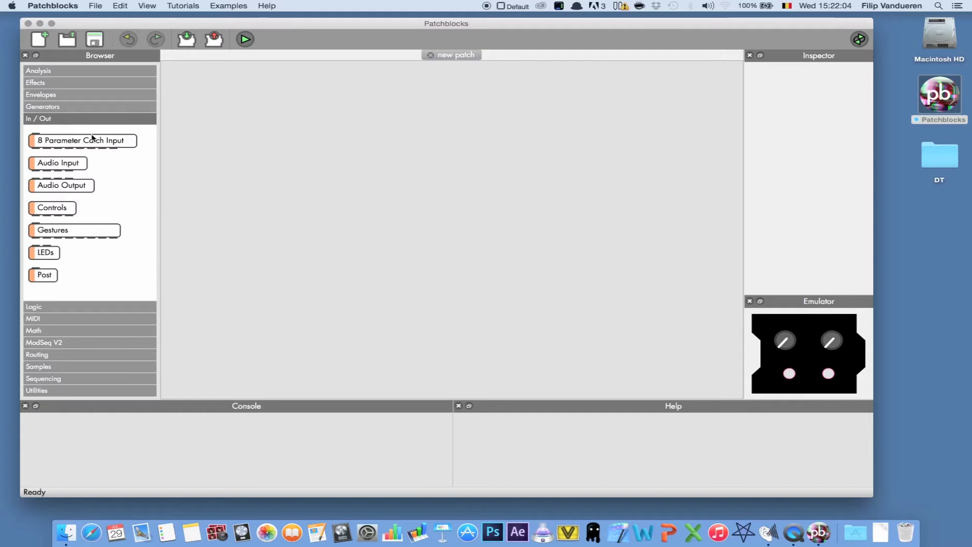
drag(71, 185, 455, 228)
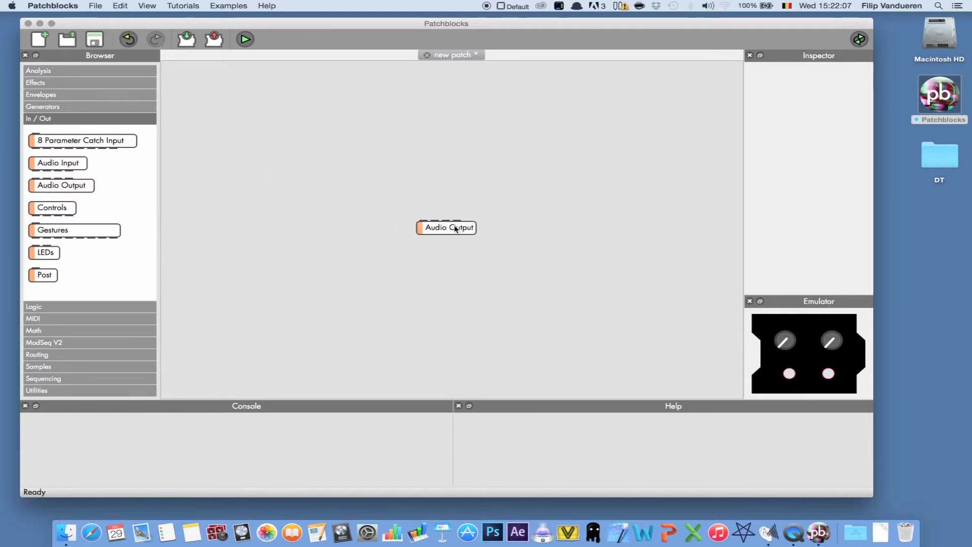
Step: Add a Sine oscillator from Generators just above the Audio Output block
click(53, 108)
scroll(63, 167, up, 5)
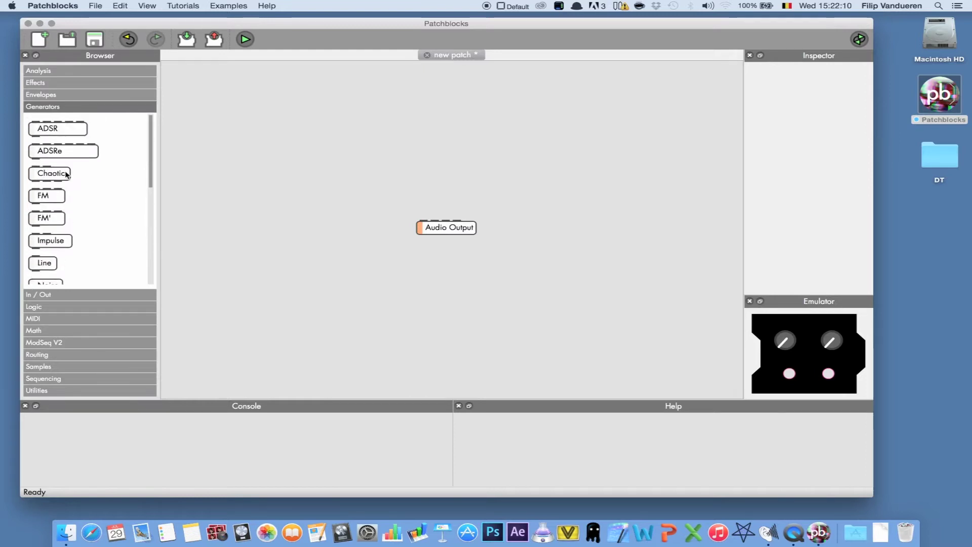
scroll(63, 177, down, 8)
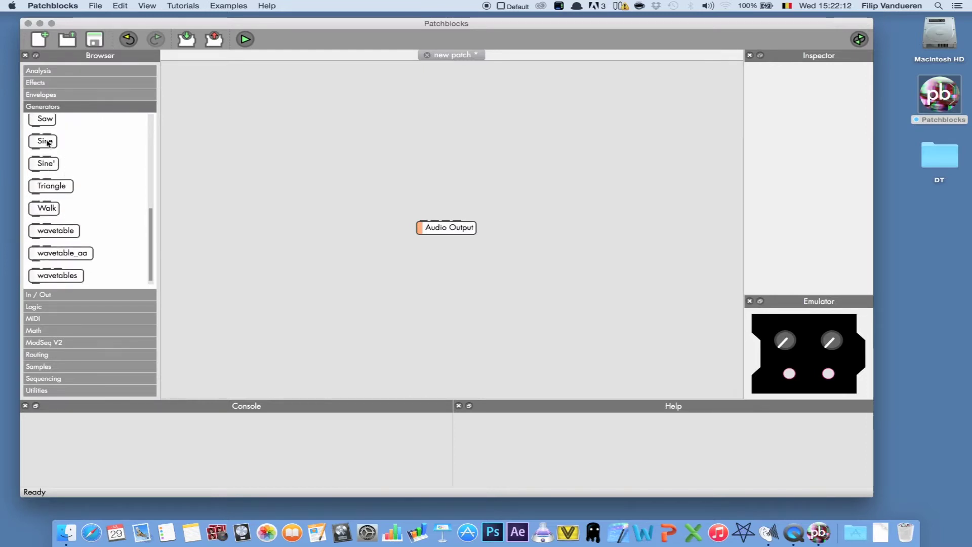
drag(389, 176, 423, 217)
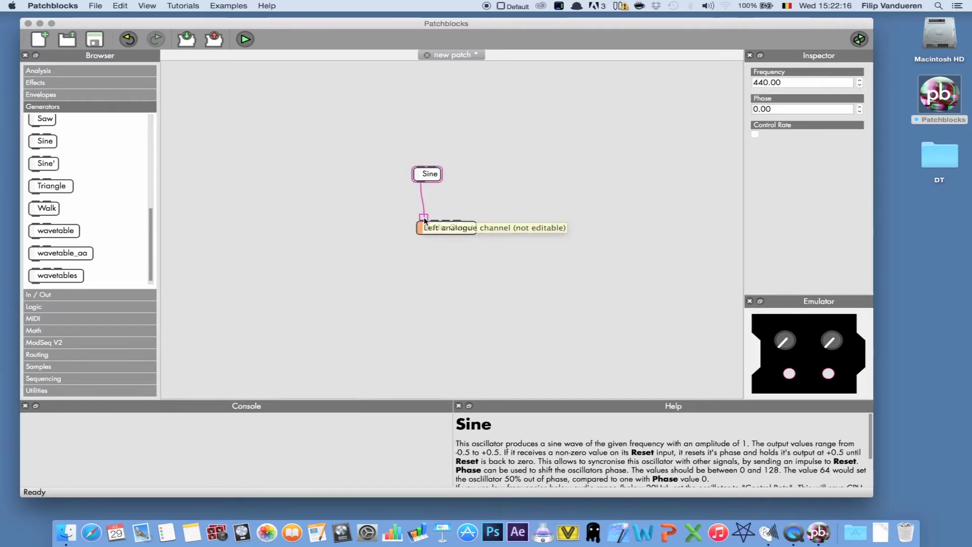
click(452, 210)
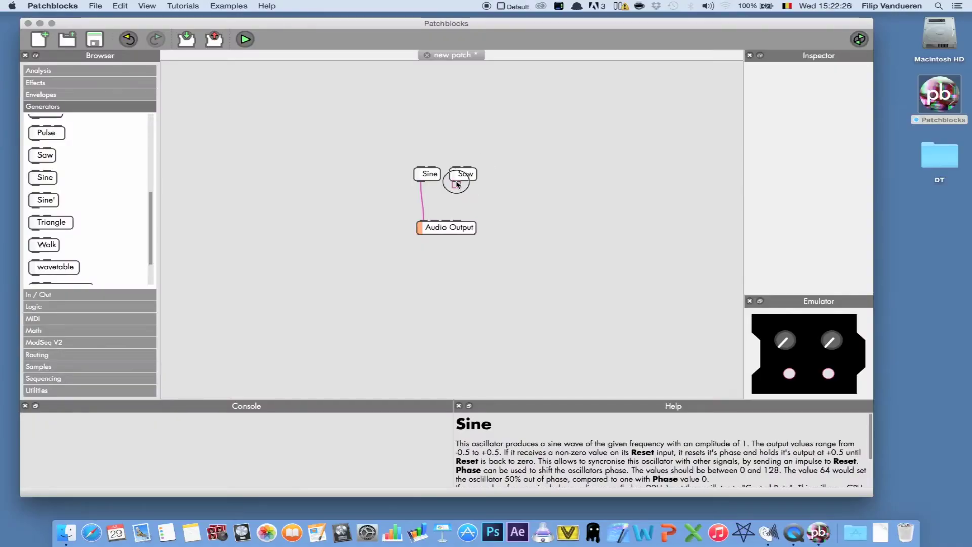
Step: Cable the Saw's outlet to Audio Output's right inlet, then browse the Impact Snare example
drag(456, 184, 434, 222)
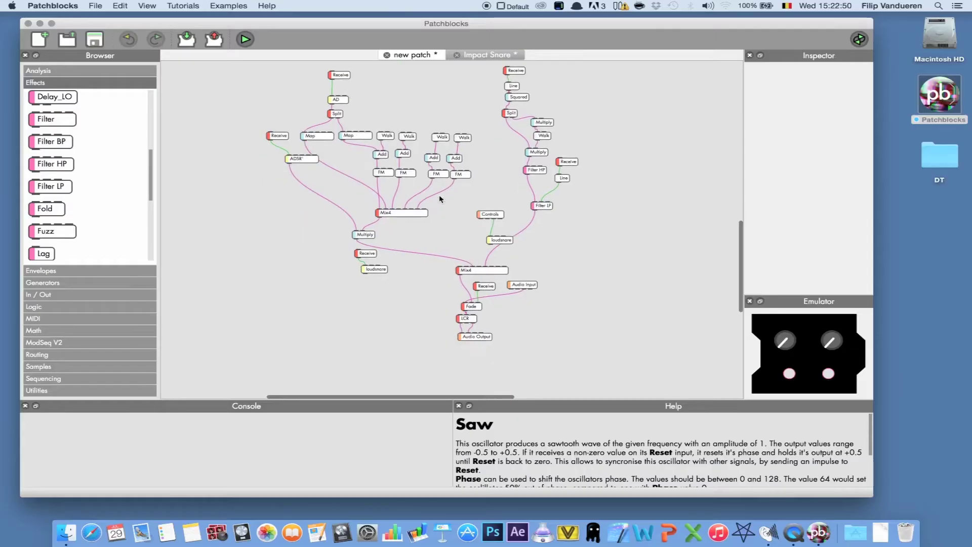
scroll(439, 199, up, 5)
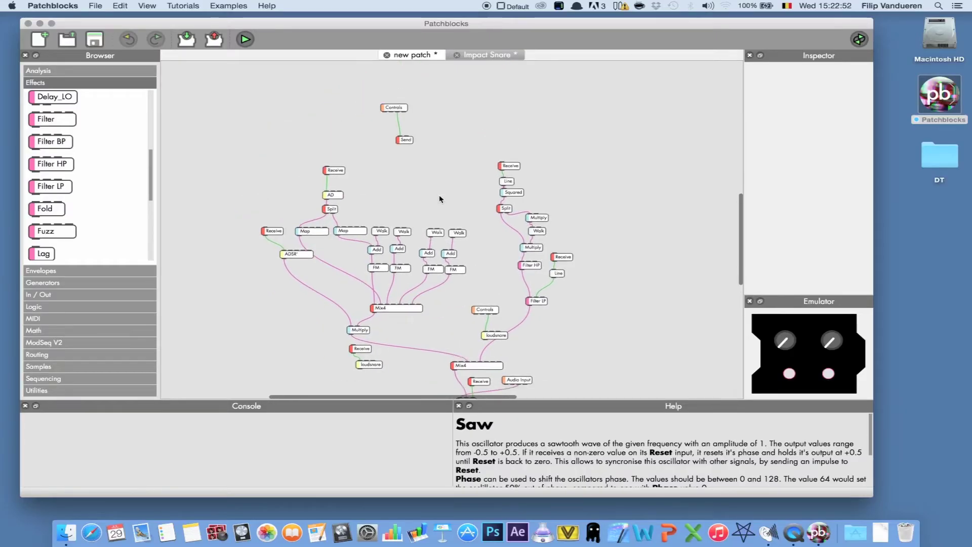
scroll(439, 198, down, 3)
scroll(439, 199, left, 3)
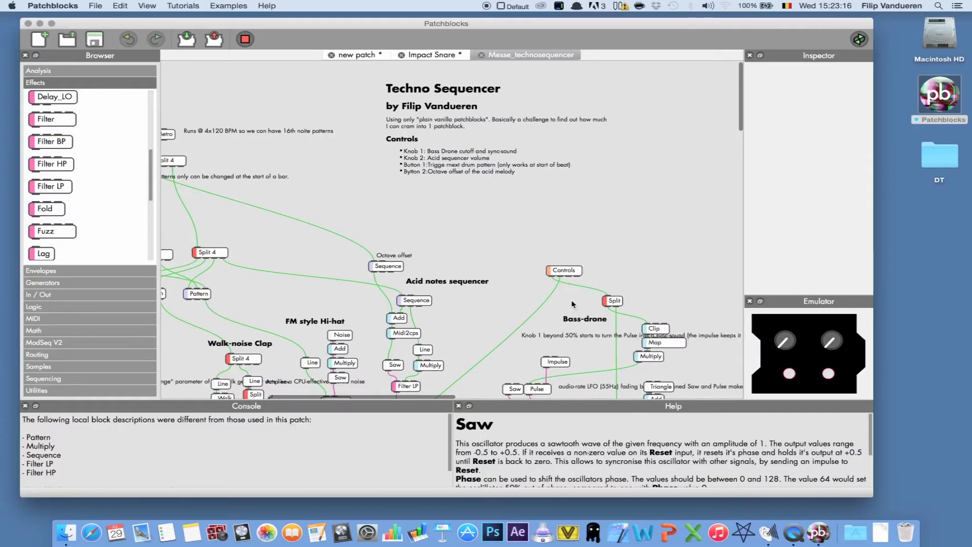
Step: Scroll around the Messe_technosequencer example and start it playing with Super+R
scroll(572, 304, right, 3)
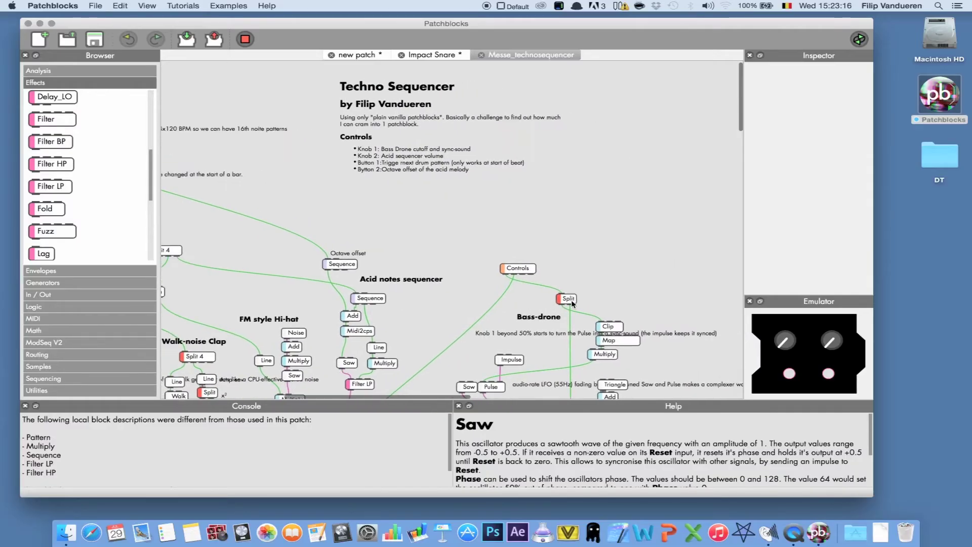
scroll(572, 303, down, 8)
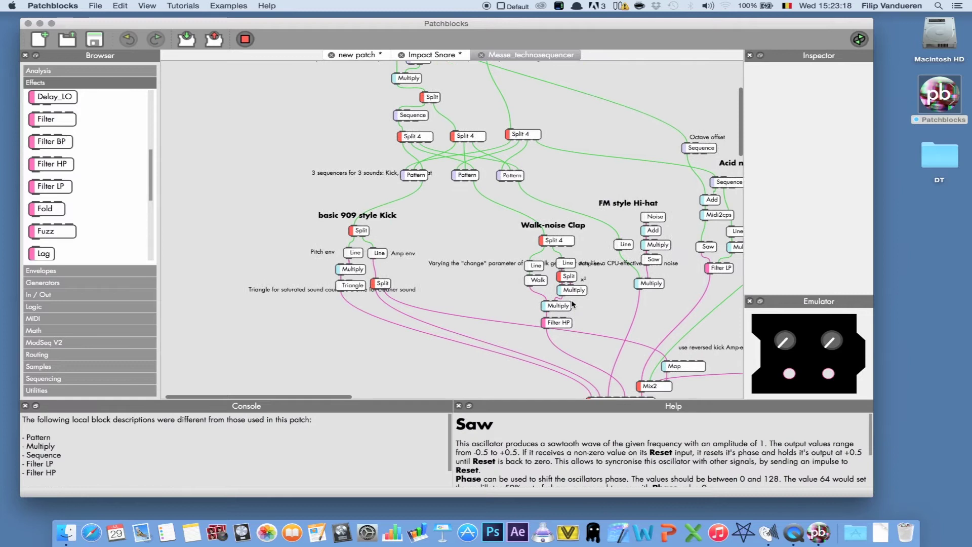
scroll(571, 304, up, 7)
scroll(571, 304, right, 4)
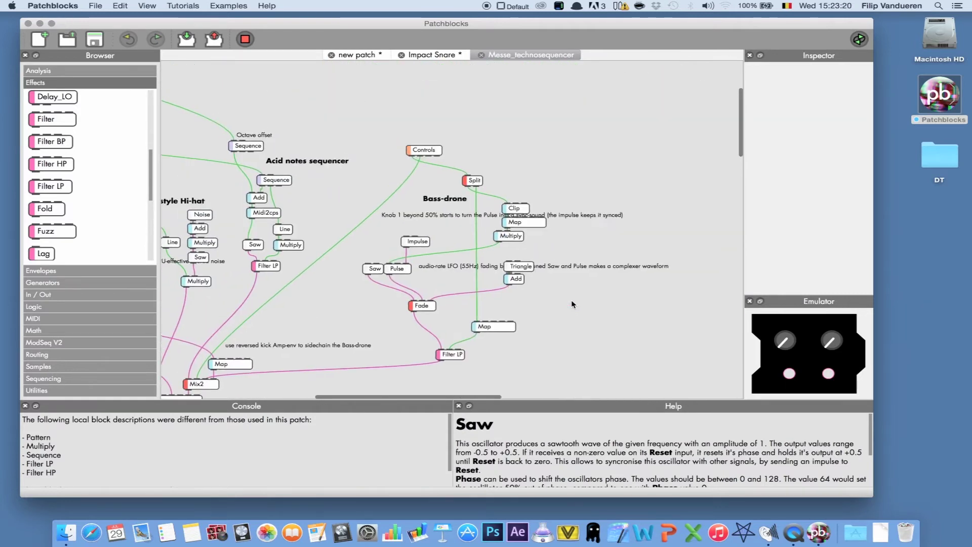
scroll(571, 300, left, 4)
scroll(571, 300, up, 1)
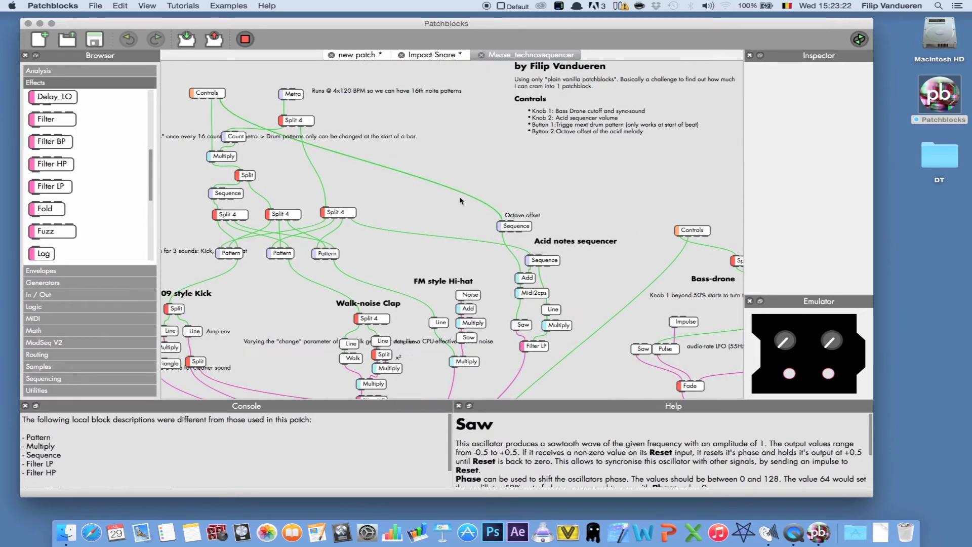
key(super+r)
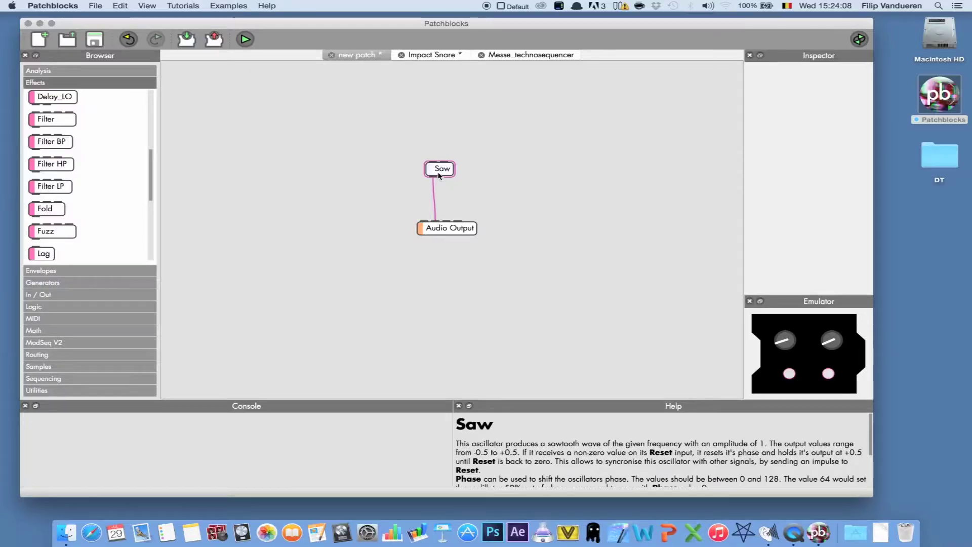
Step: Nudge Saw up and Audio Output down, then add a Controls block beside the Saw
drag(438, 175, 440, 156)
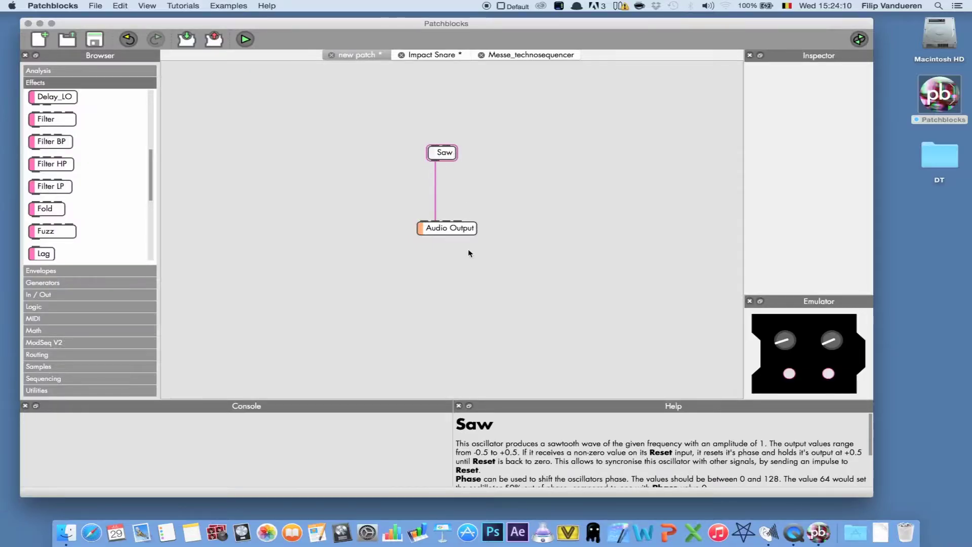
drag(457, 230, 457, 247)
click(462, 216)
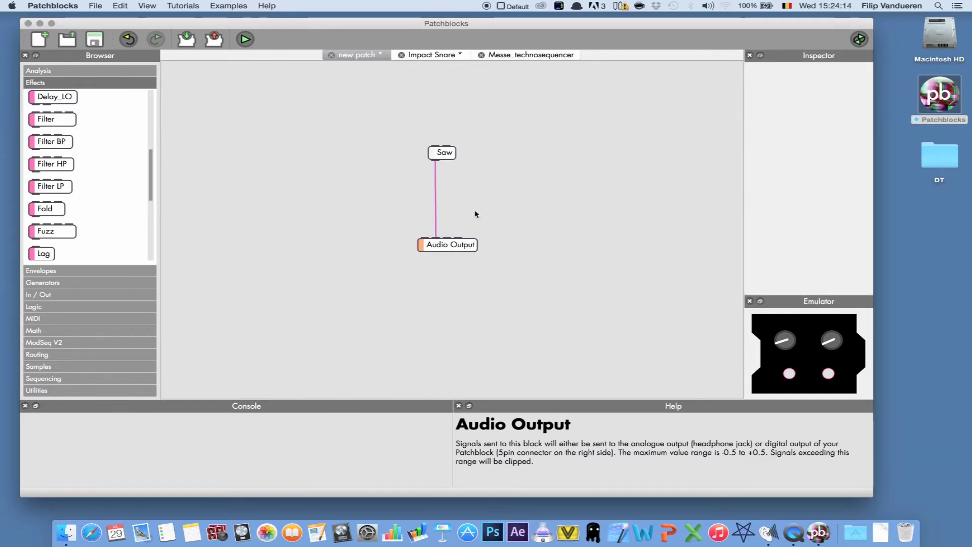
click(50, 294)
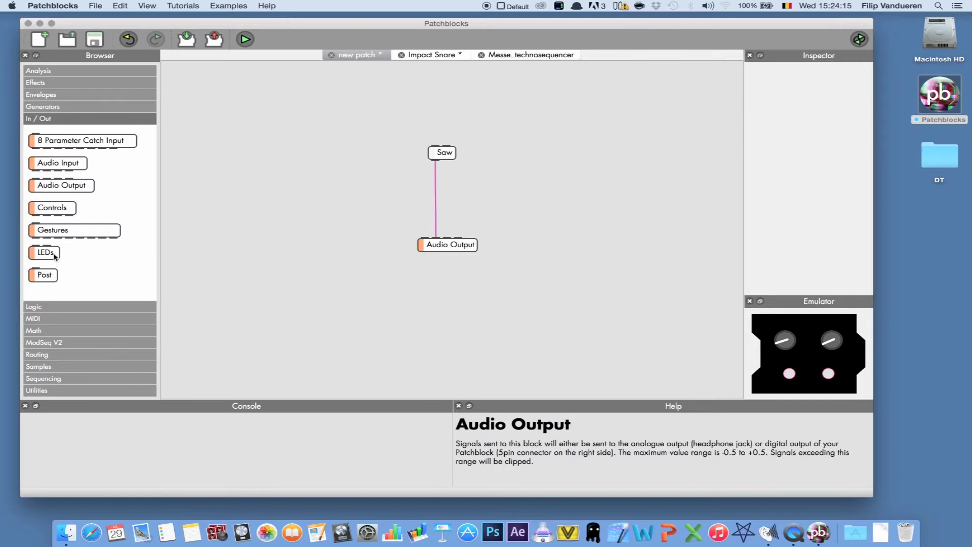
drag(460, 151, 539, 137)
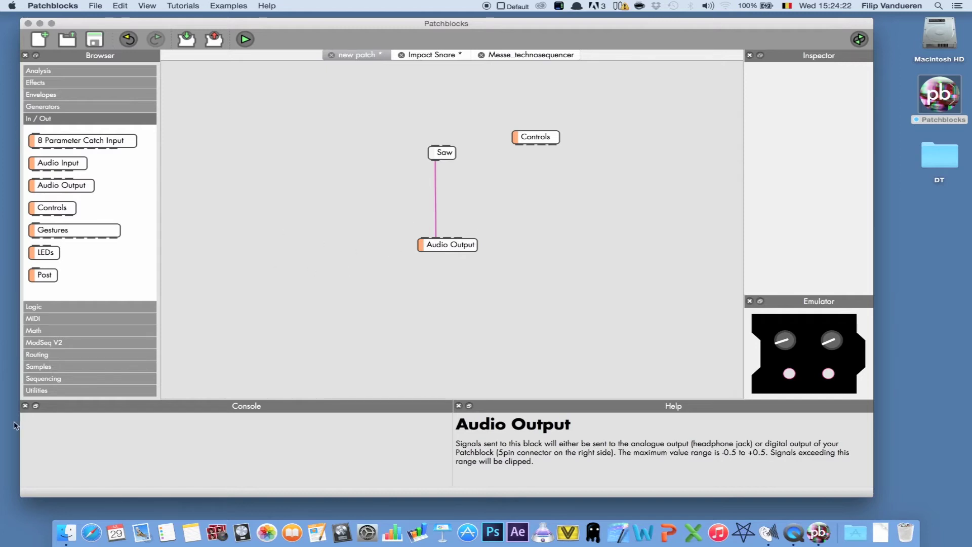
Step: Add a Multiply block from Math and wire Saw and Controls into it
click(41, 332)
scroll(53, 256, down, 2)
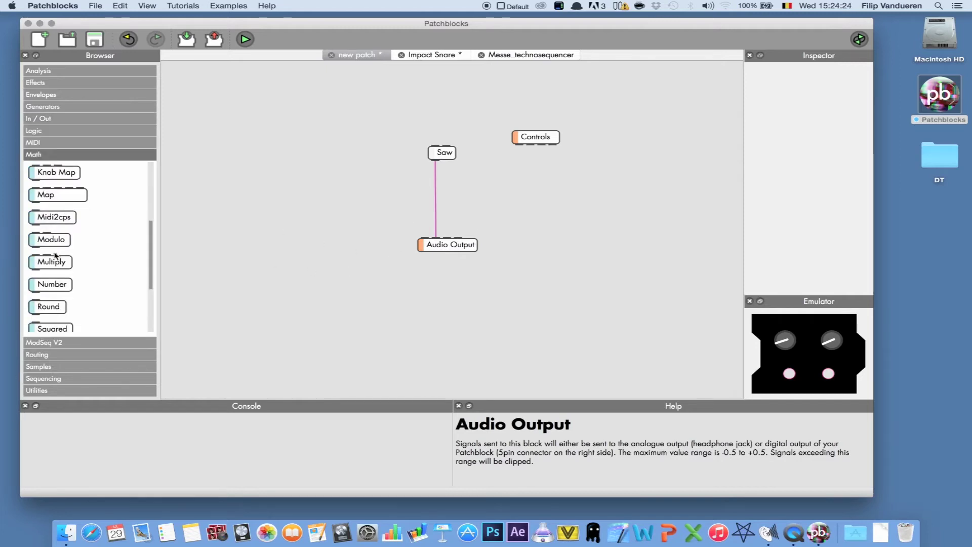
drag(52, 263, 458, 195)
drag(436, 160, 444, 190)
drag(518, 149, 435, 238)
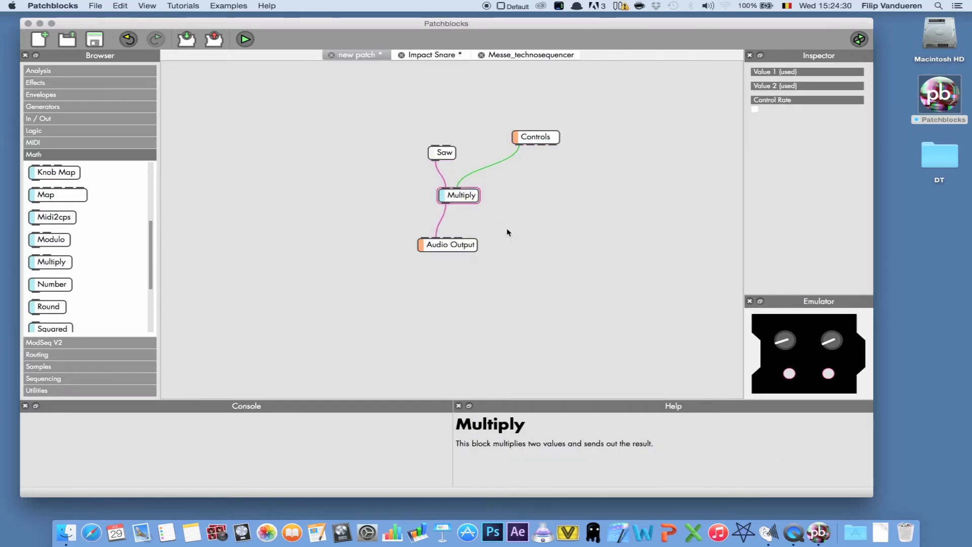
click(509, 231)
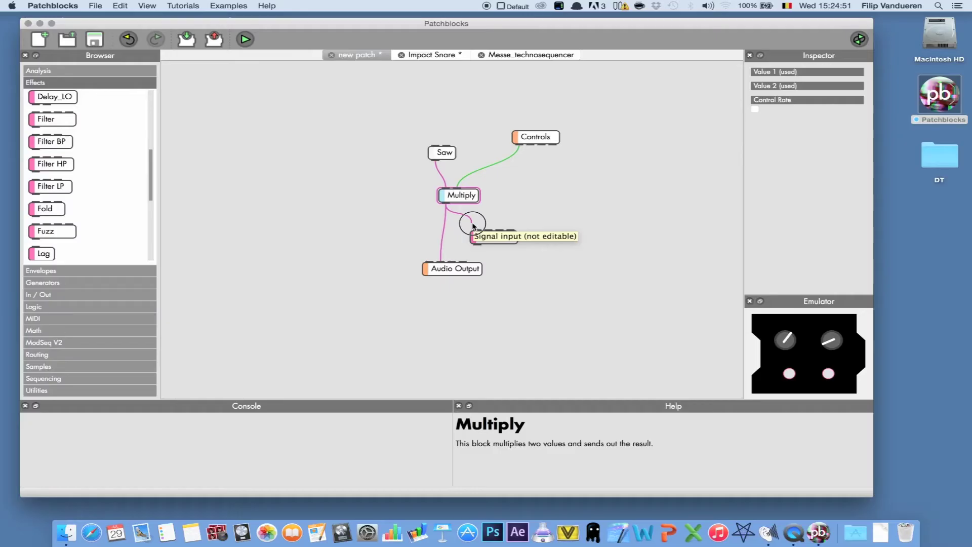
Step: Insert a Filter before Audio Output and add a second Multiply driving its frequency from Controls
drag(472, 226, 442, 260)
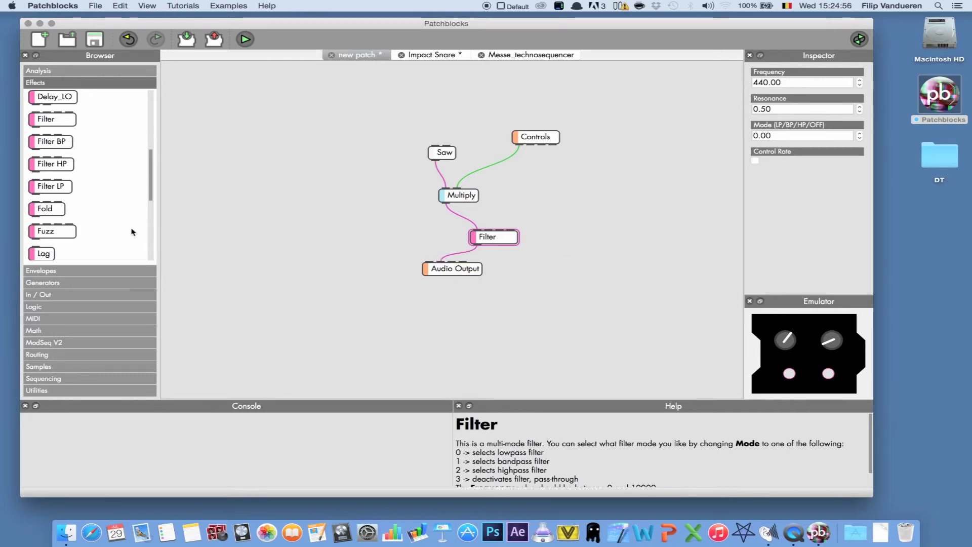
click(34, 330)
drag(54, 266, 546, 198)
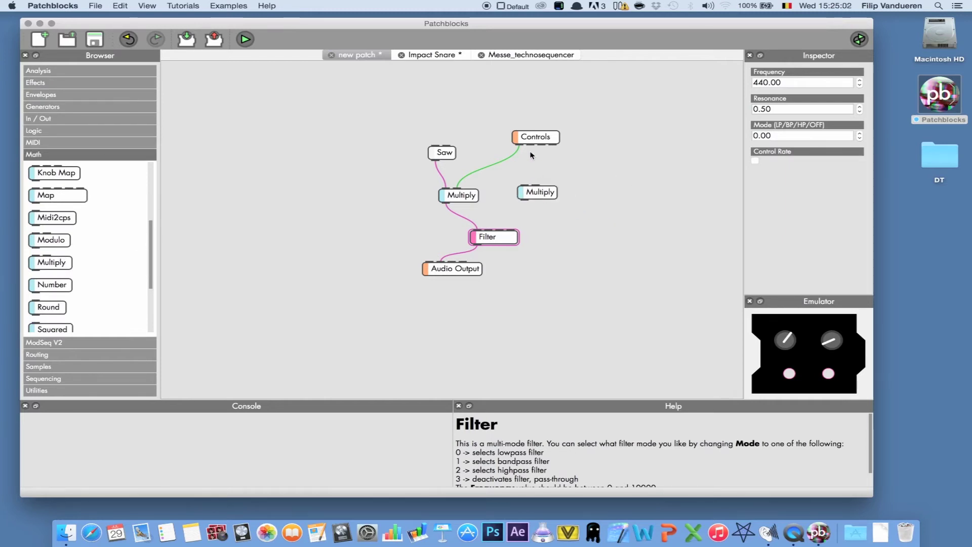
drag(530, 145, 491, 233)
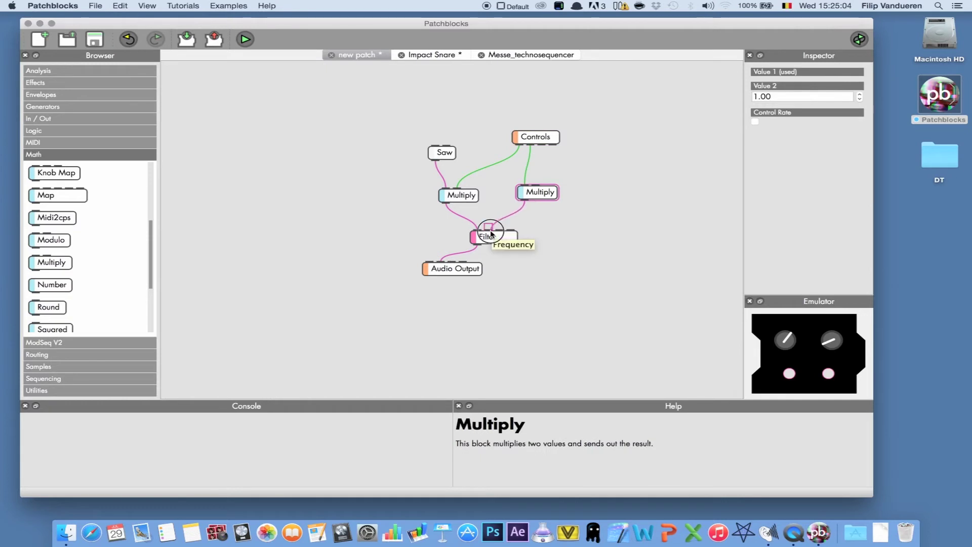
click(498, 241)
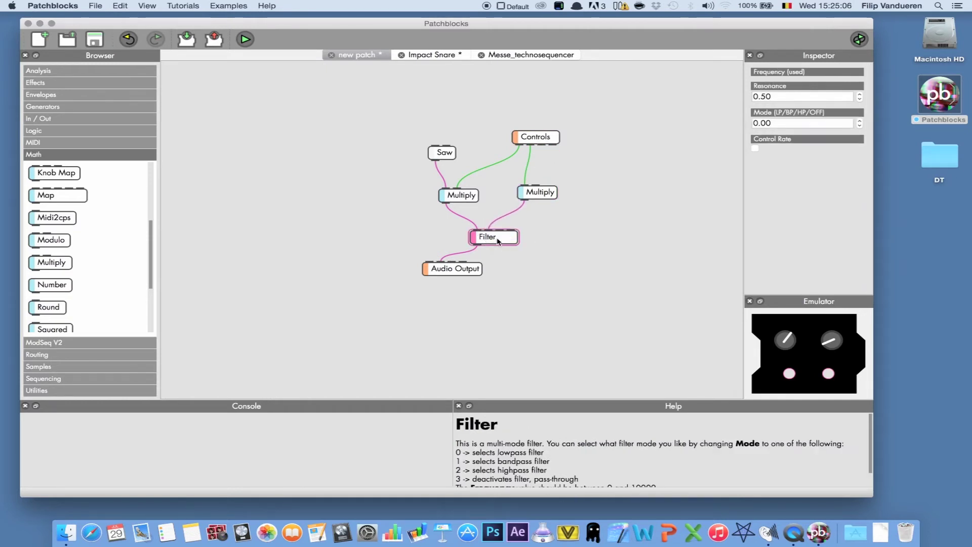
drag(544, 192, 540, 192)
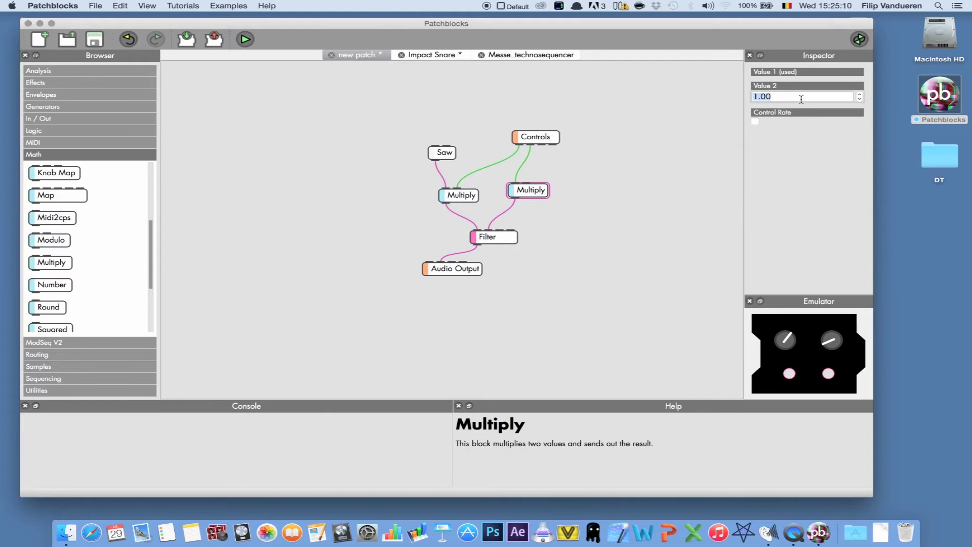
click(629, 160)
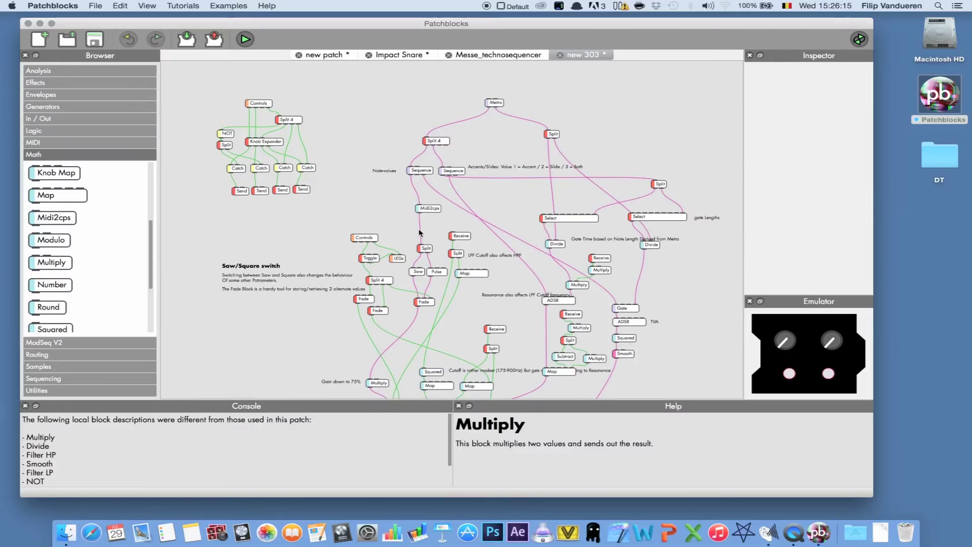
Step: Start the new 303 patch playing in the emulator with Super+R
key(super+r)
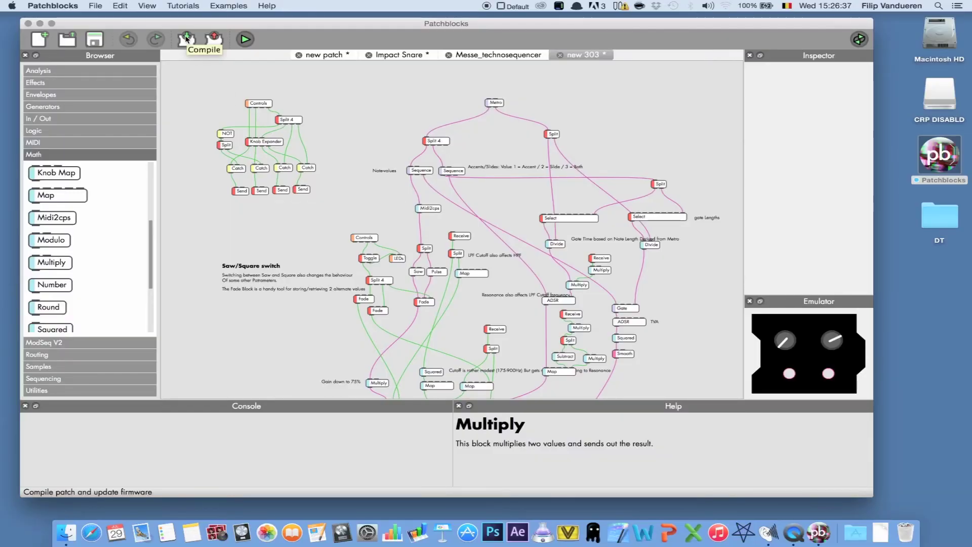
Step: Compile the patch onto the connected hardware and acknowledge the Firmware updated! message
click(186, 39)
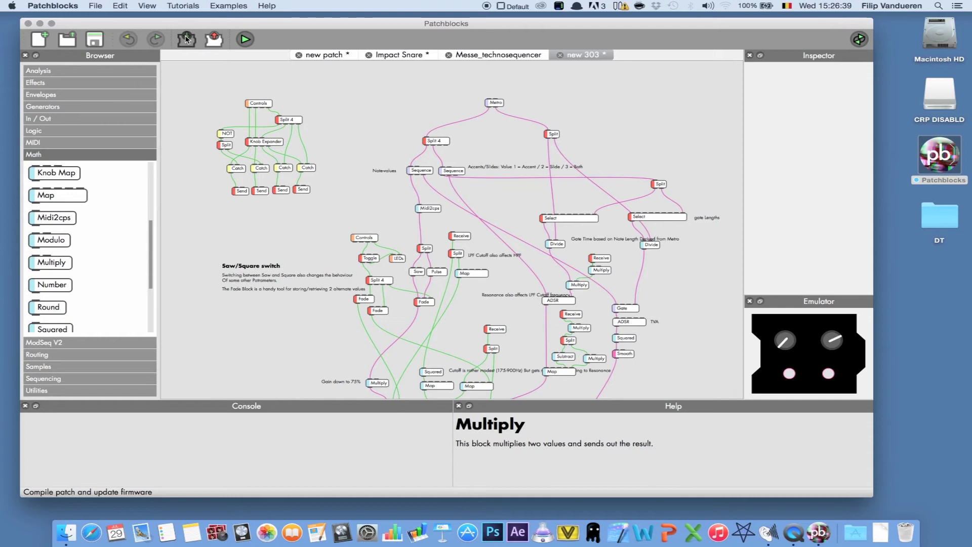
key(Return)
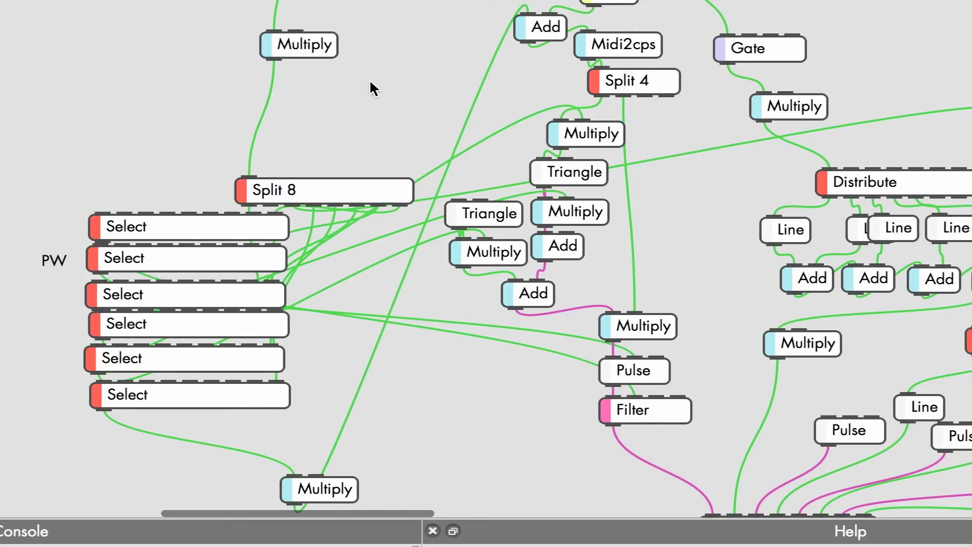
Step: Scroll down to Mix4 and Split, then cable Split's Output 1 to Audio Output's left input
scroll(369, 79, right, 5)
scroll(369, 79, up, 5)
scroll(370, 82, left, 3)
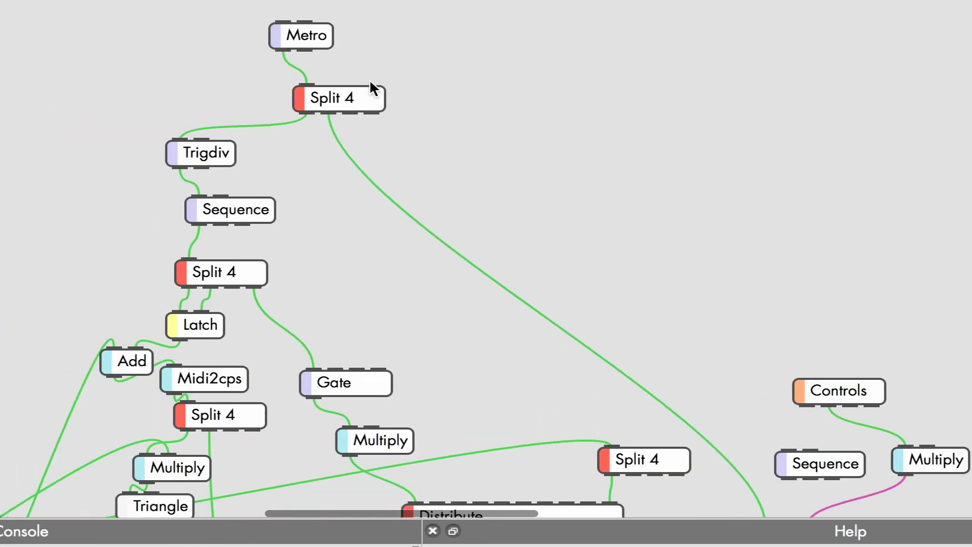
scroll(370, 82, down, 3)
scroll(370, 82, left, 3)
scroll(370, 82, right, 3)
scroll(370, 82, down, 2)
scroll(370, 82, down, 2)
scroll(370, 82, down, 5)
scroll(370, 82, left, 3)
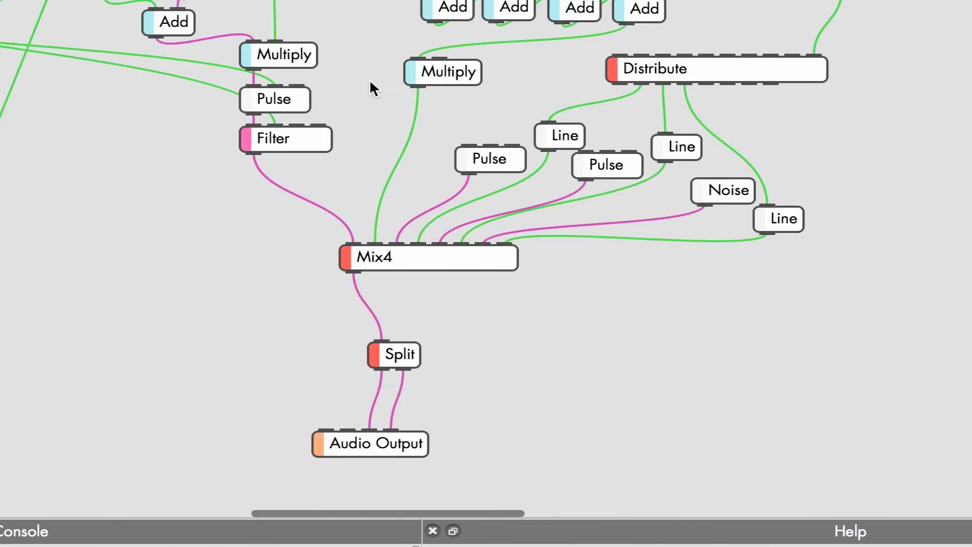
scroll(370, 82, down, 3)
scroll(370, 82, right, 2)
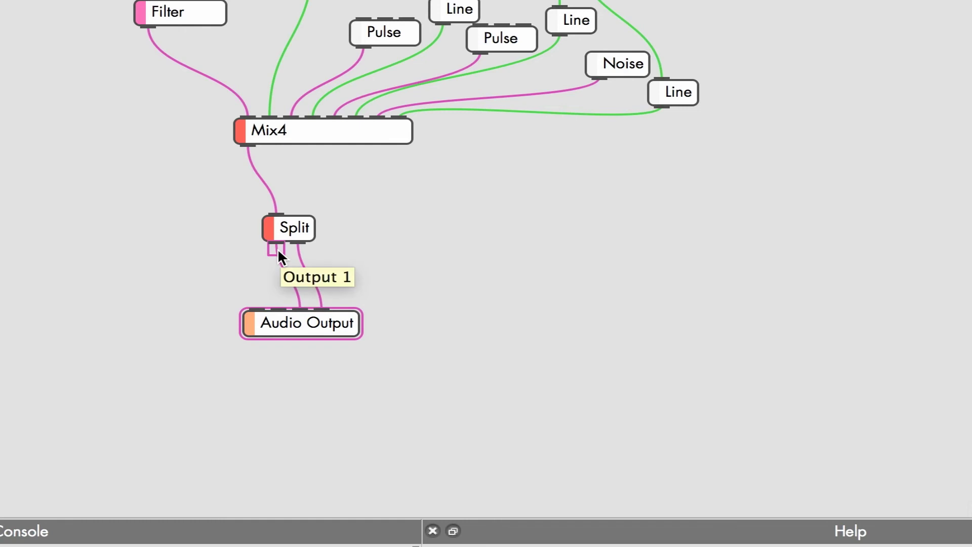
drag(278, 248, 256, 308)
click(296, 267)
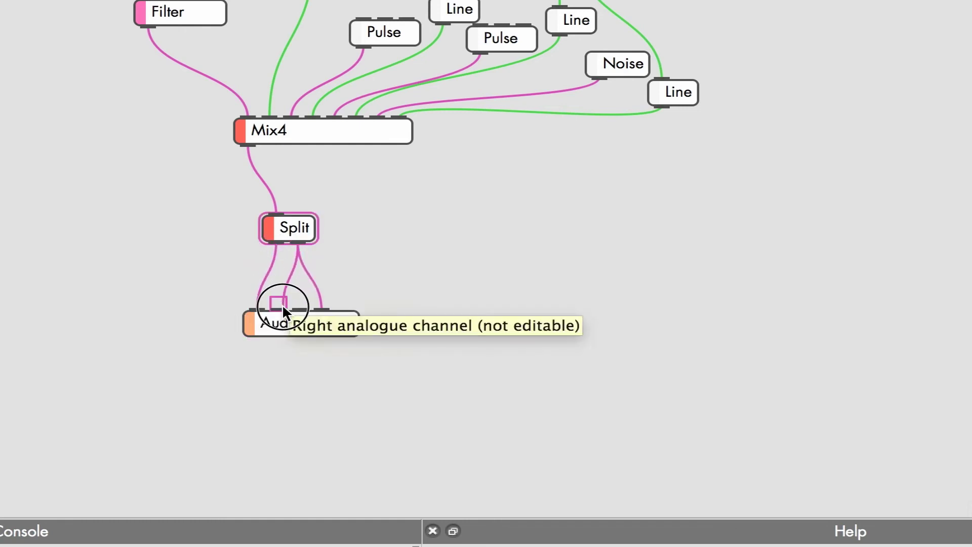